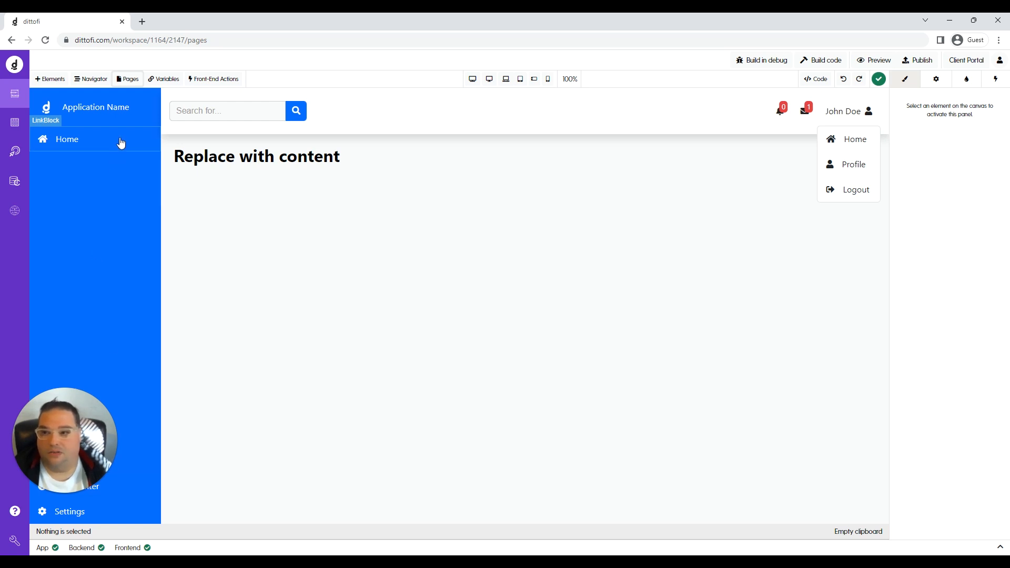
Browse the Forgot Password, Login, Register and Reset Password pages in the site pages list.
{"action": "left_click", "coordinate": [128, 80]}
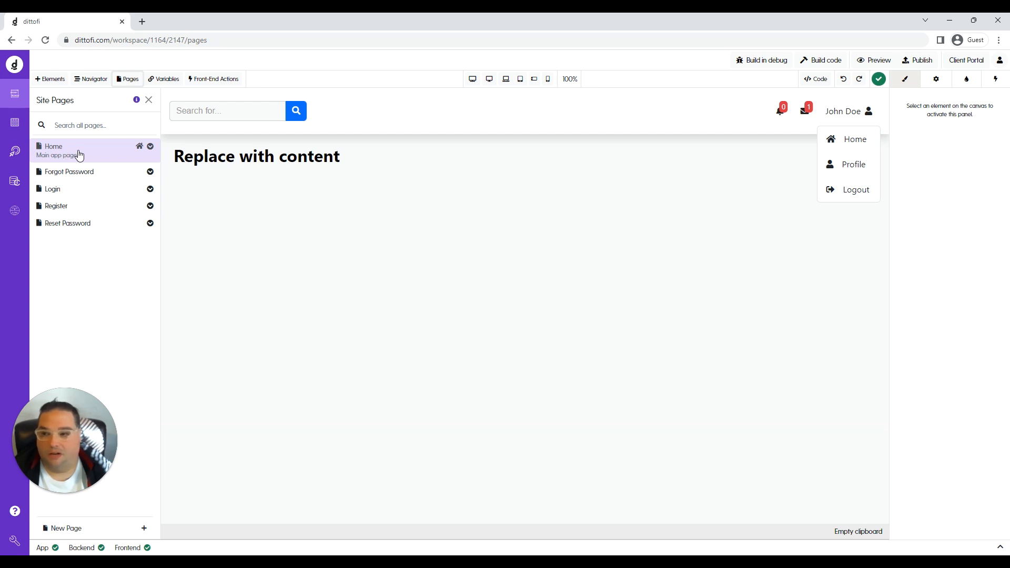
{"action": "left_click", "coordinate": [79, 176]}
{"action": "left_click", "coordinate": [79, 192]}
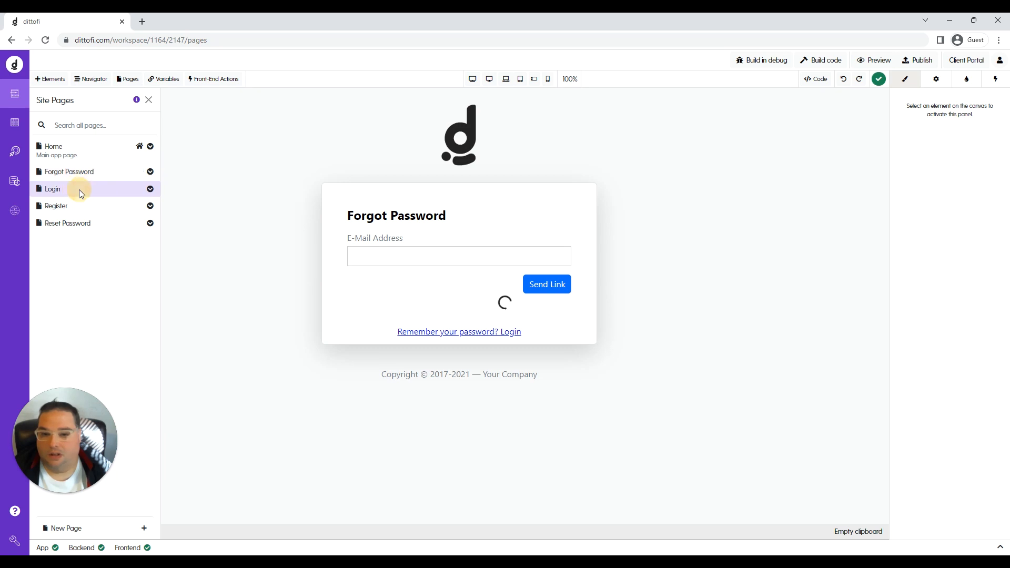
{"action": "left_click", "coordinate": [77, 207]}
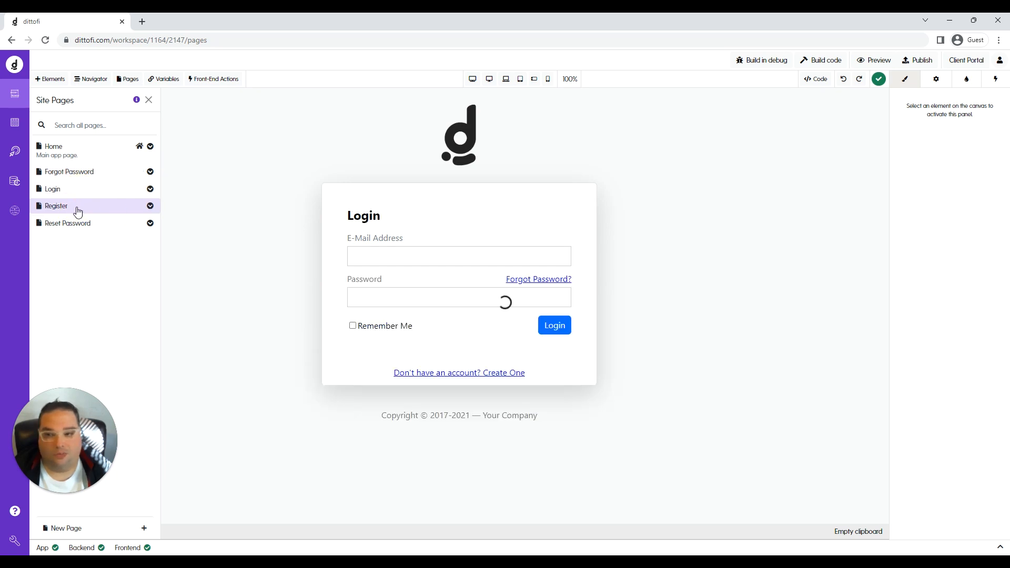
{"action": "left_click", "coordinate": [76, 224]}
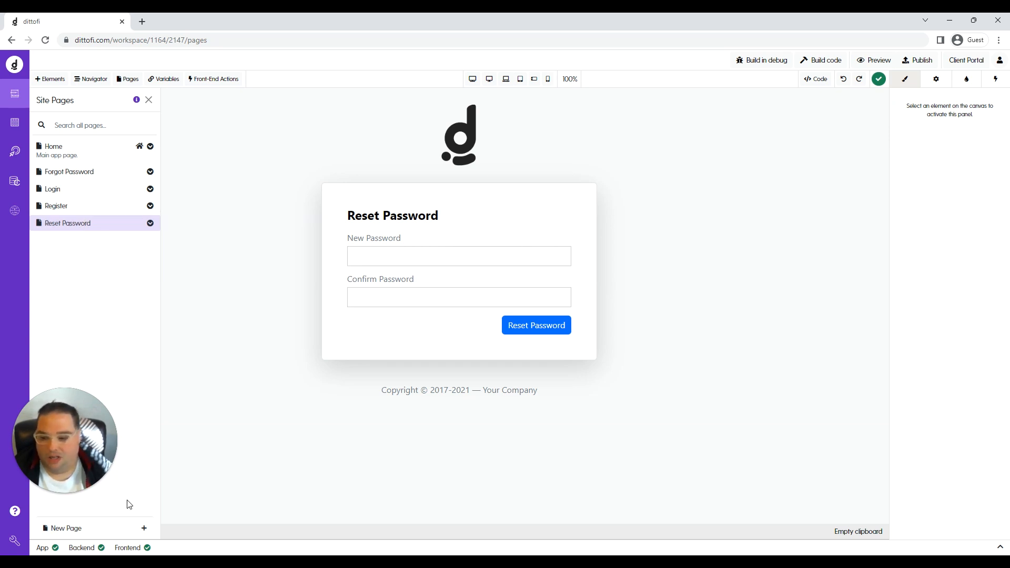
Create a new page named 'Page' from the Table template, with a sample data table.
{"action": "left_click", "coordinate": [145, 529]}
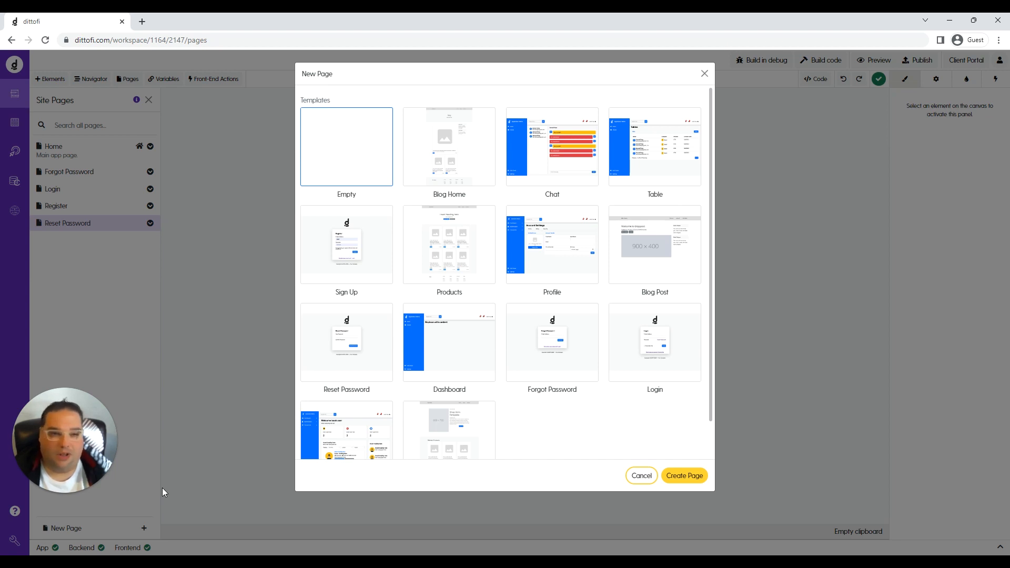
{"action": "left_click", "coordinate": [627, 164]}
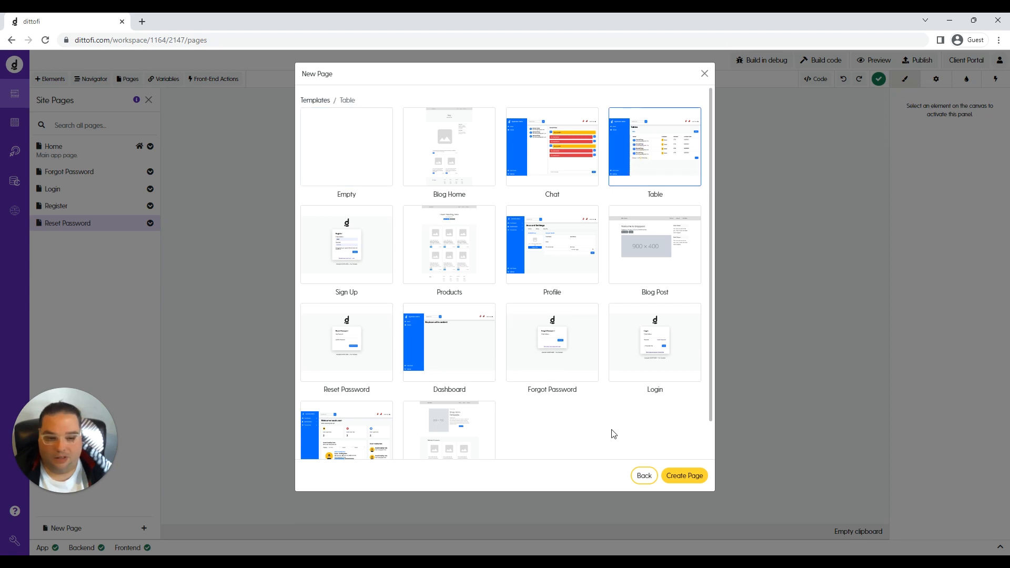
{"action": "left_click", "coordinate": [675, 480]}
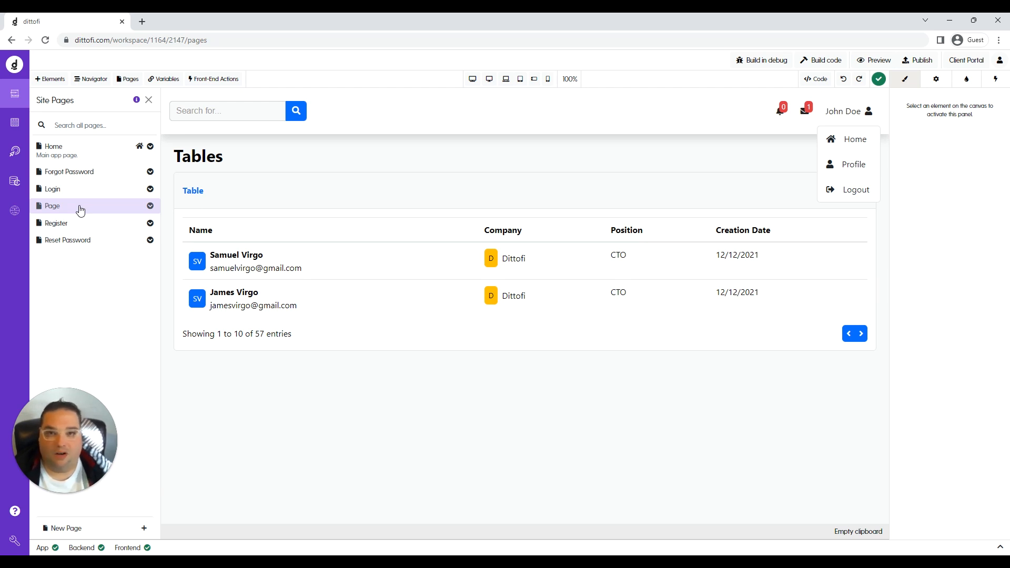
In the new page's settings, change the Page Name to 'Clients' and the slug to /Clients.
{"action": "left_click", "coordinate": [150, 207]}
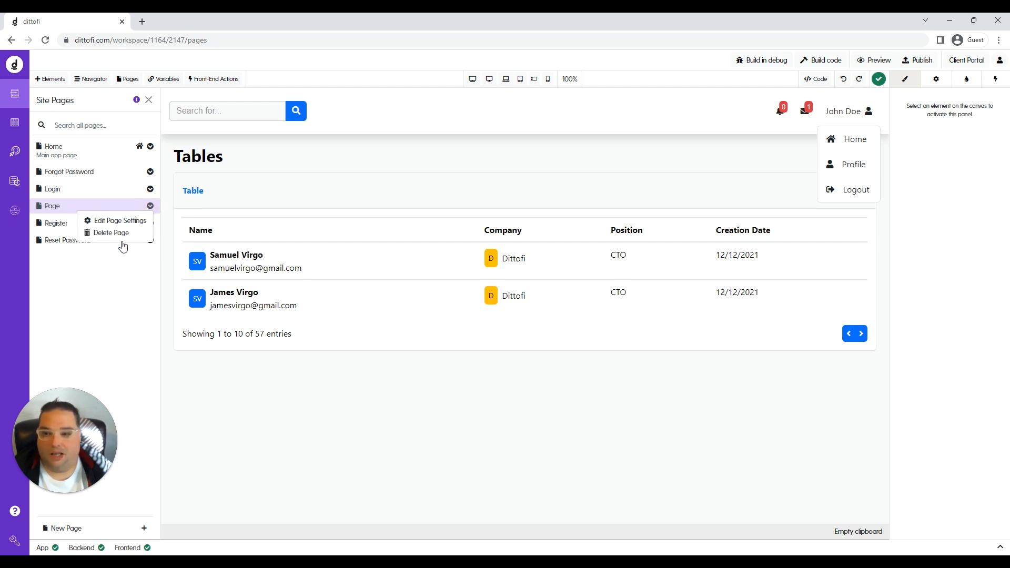
{"action": "left_click", "coordinate": [129, 224]}
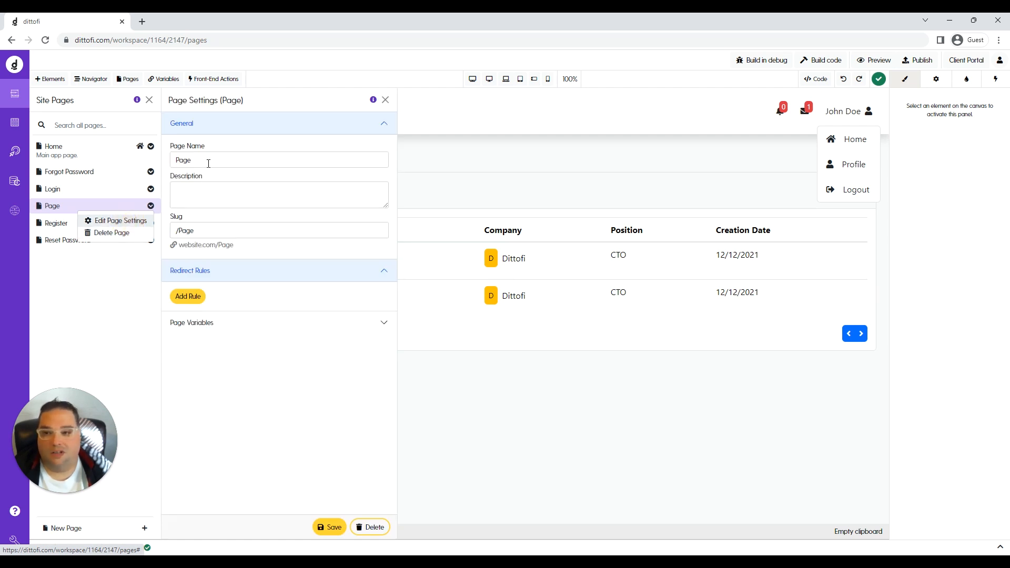
{"action": "double_click", "coordinate": [168, 160]}
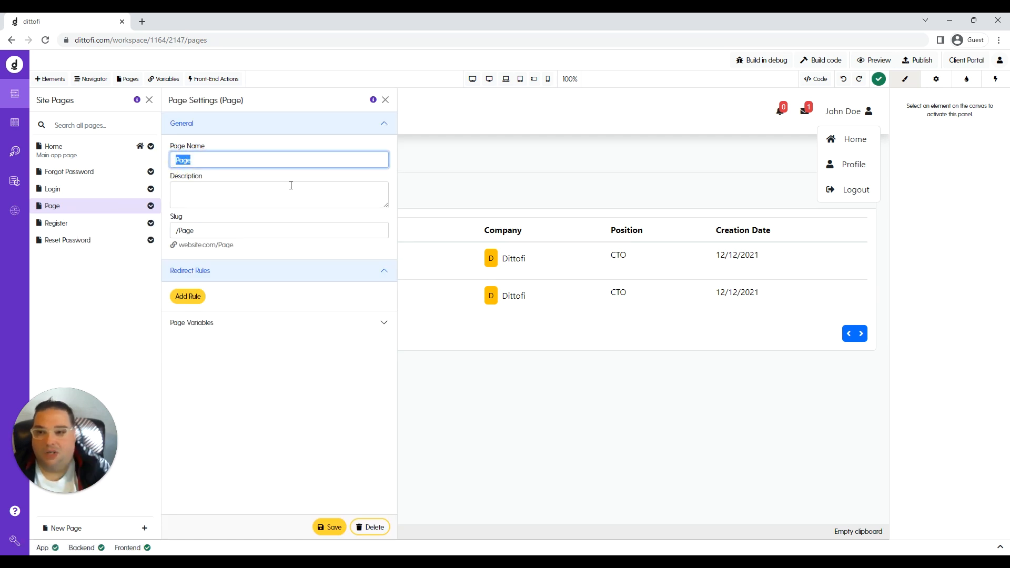
{"action": "type", "text": "Clients"}
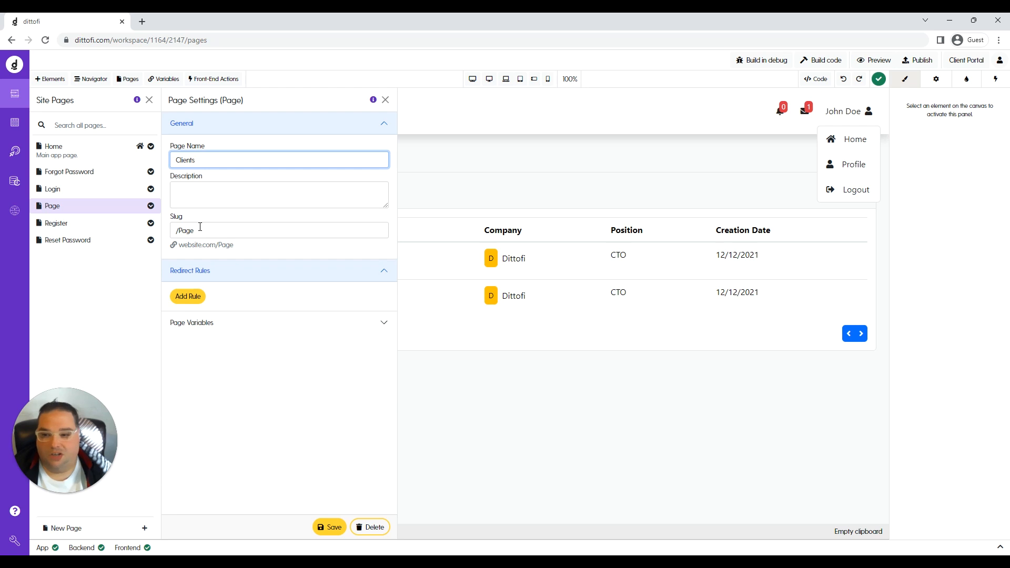
{"action": "double_click", "coordinate": [182, 231]}
{"action": "left_click_drag", "start_coordinate": [182, 232], "coordinate": [180, 232]}
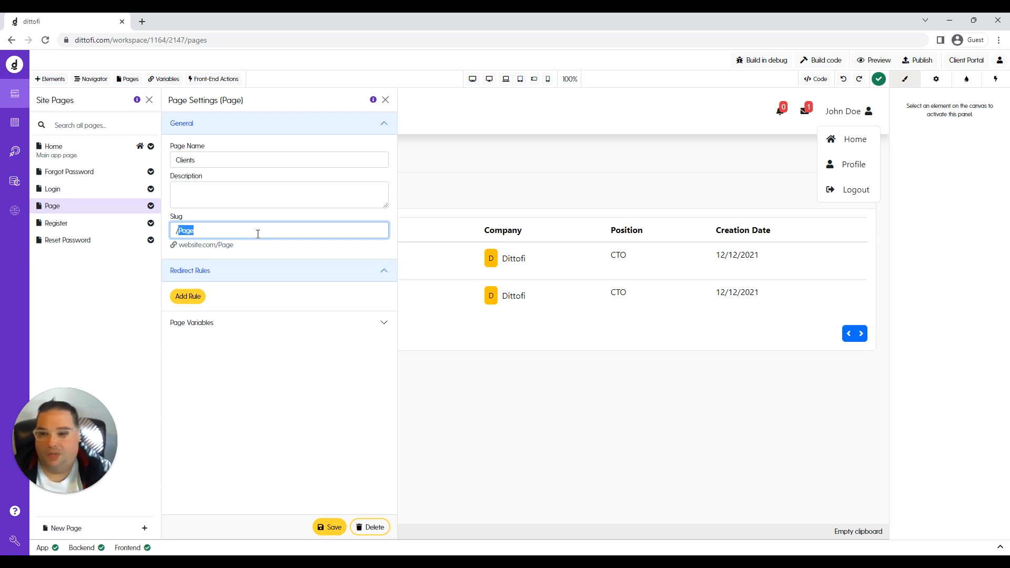
{"action": "type", "text": "Clients"}
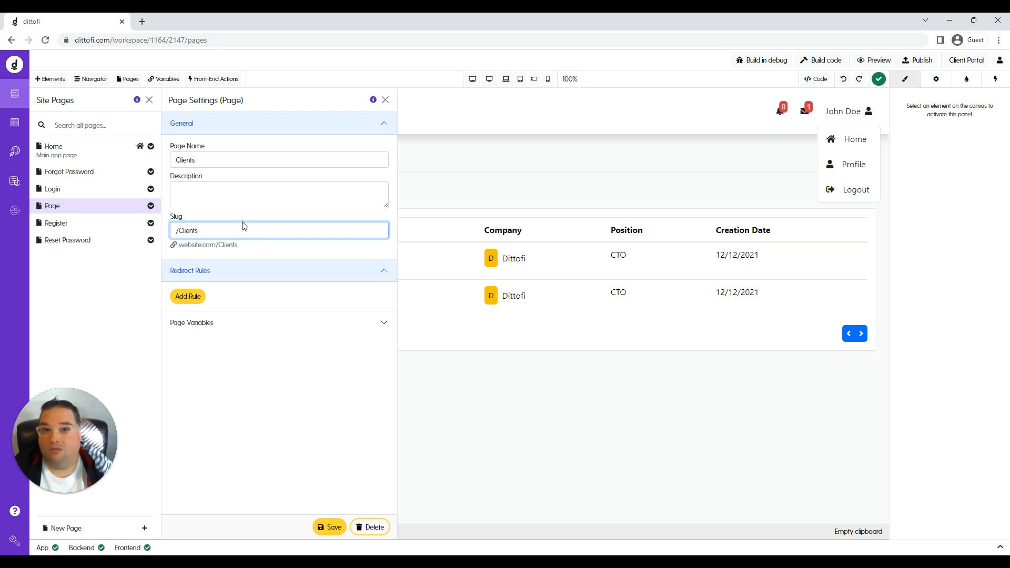
Add a redirect rule to the Clients page with destination /Login.
{"action": "left_click", "coordinate": [189, 295]}
{"action": "left_click", "coordinate": [252, 297]}
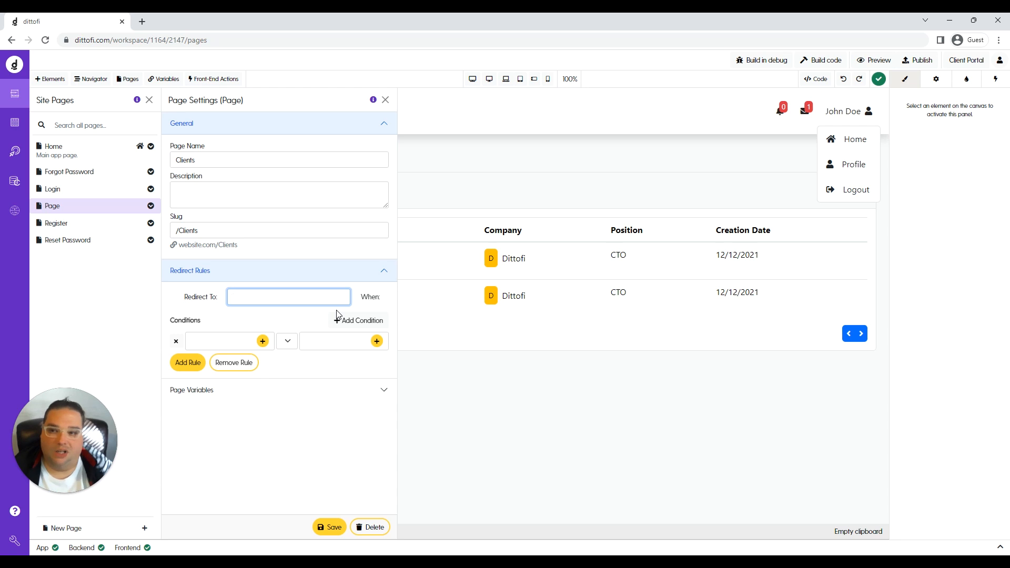
{"action": "type", "text": "/Login"}
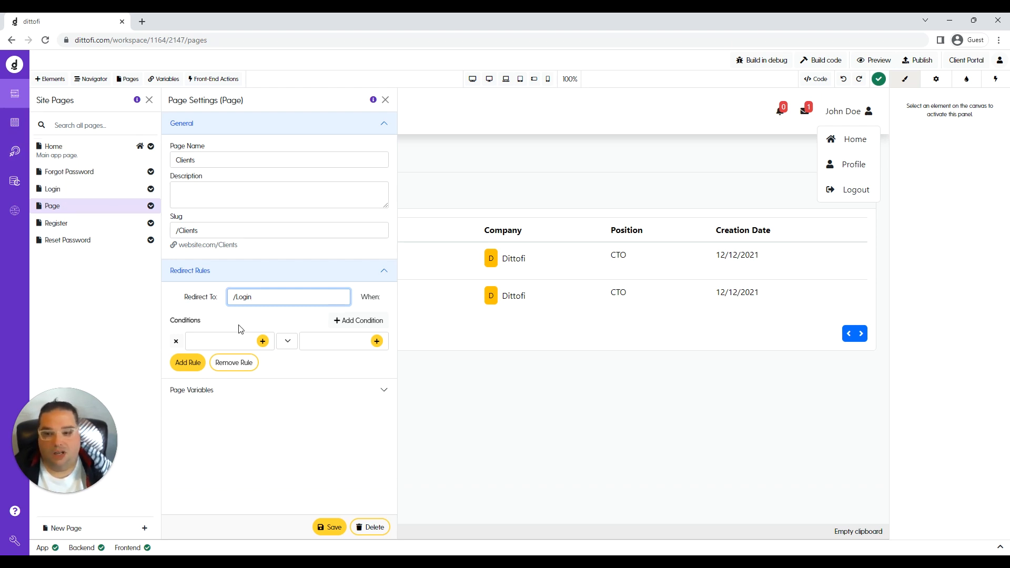
Set the redirect condition's variable to isLoggedIn.
{"action": "left_click", "coordinate": [262, 341]}
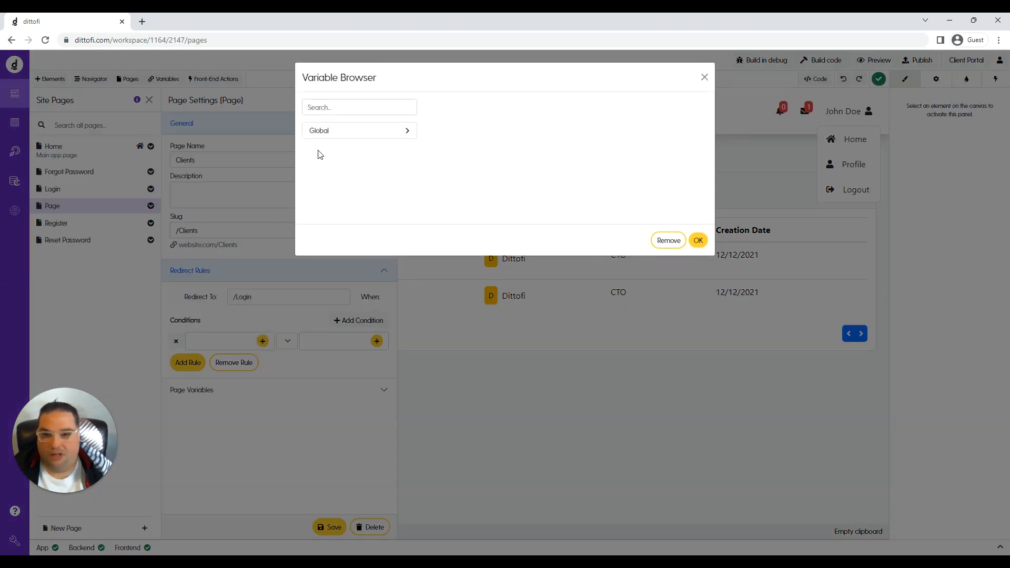
{"action": "left_click", "coordinate": [333, 107]}
{"action": "type", "text": "isLo"}
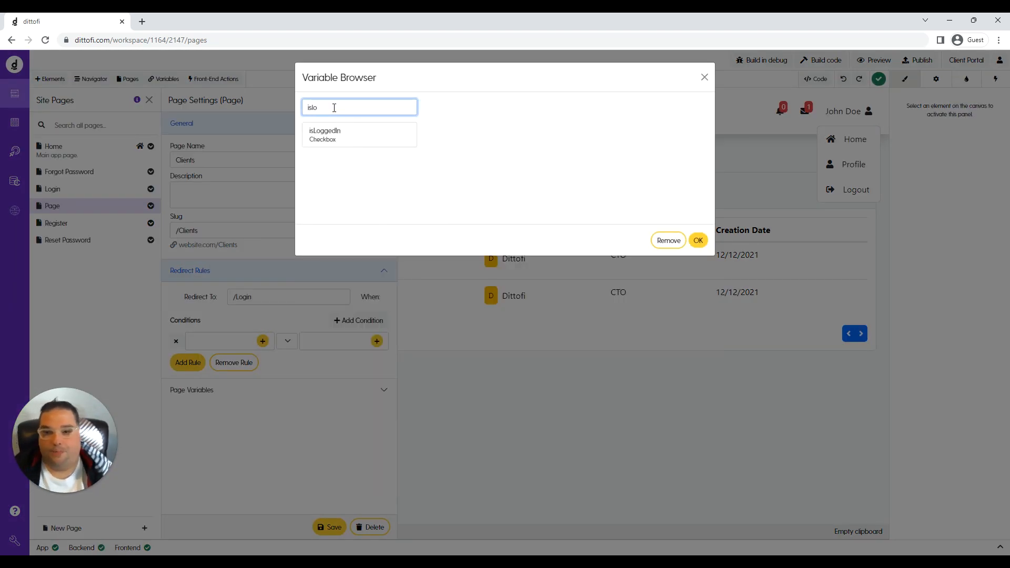
{"action": "left_click", "coordinate": [322, 131]}
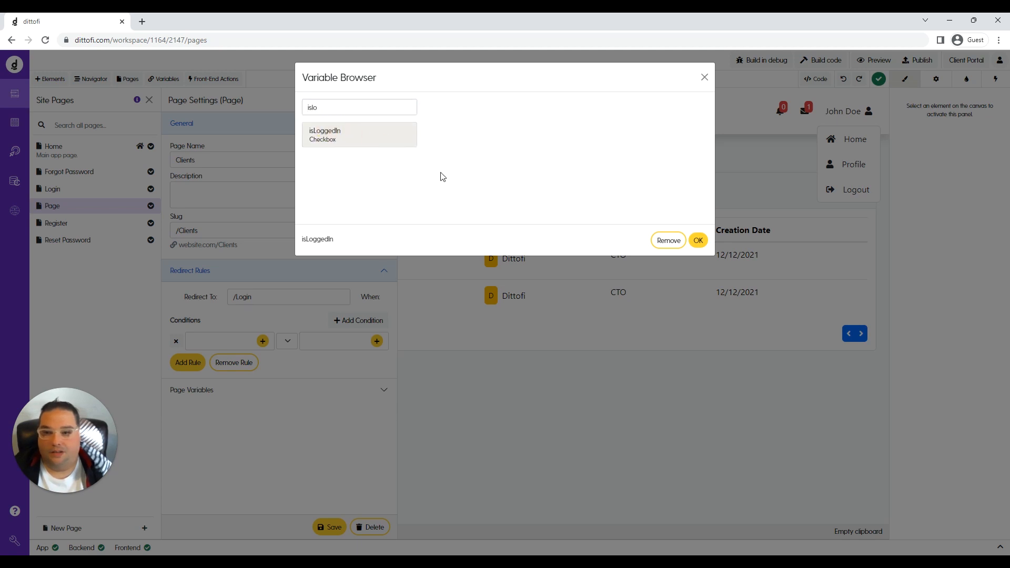
{"action": "left_click", "coordinate": [698, 241]}
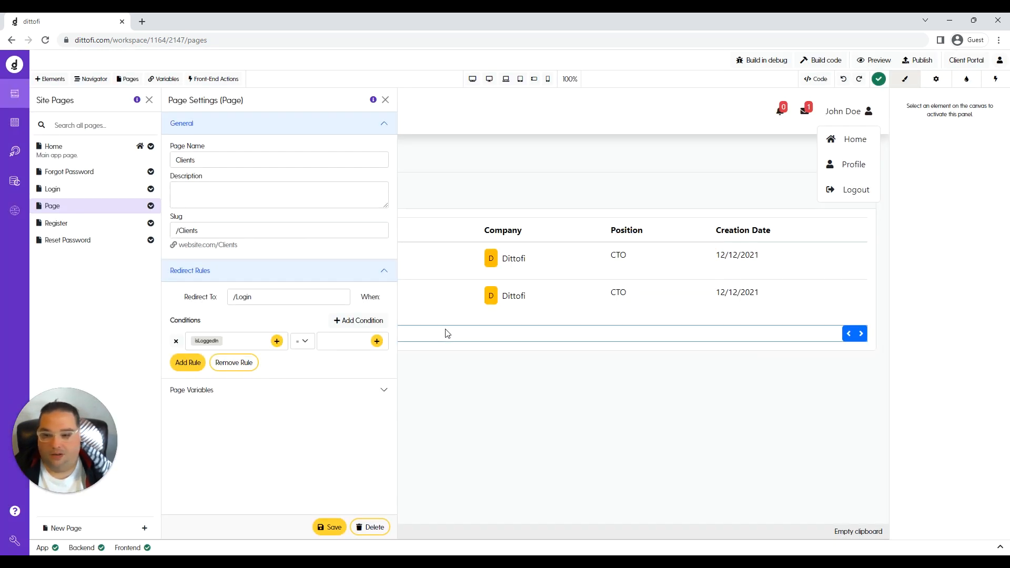
Keep the = operator and set the comparison value to false.
{"action": "left_click", "coordinate": [304, 342]}
{"action": "left_click", "coordinate": [305, 342]}
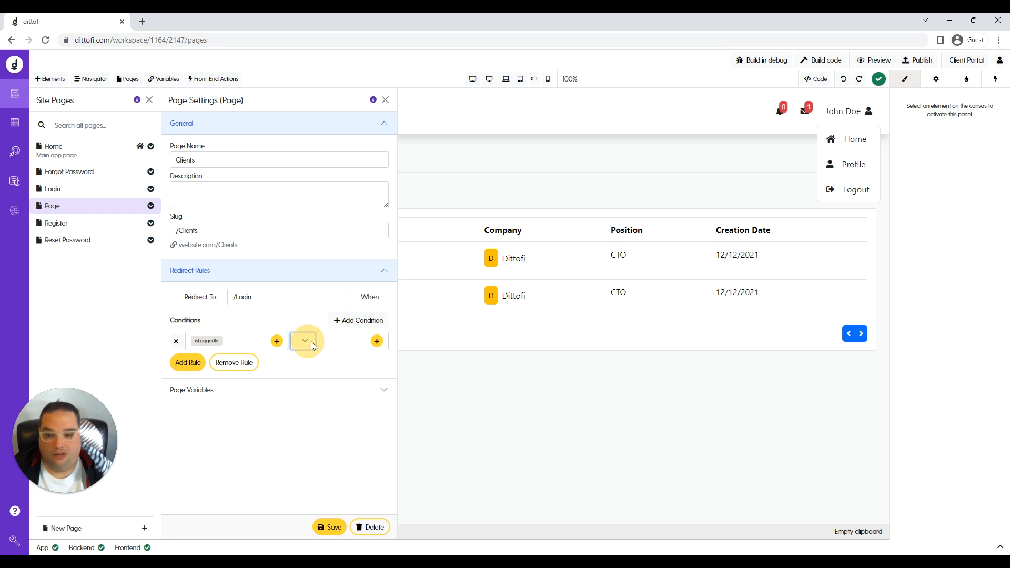
{"action": "left_click", "coordinate": [377, 342]}
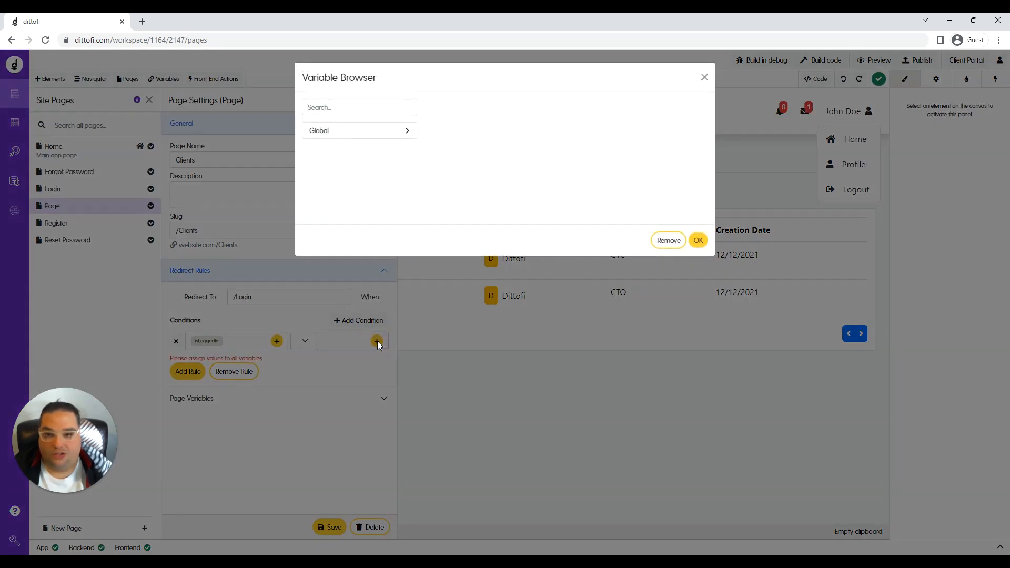
{"action": "left_click", "coordinate": [316, 108]}
{"action": "type", "text": "false"}
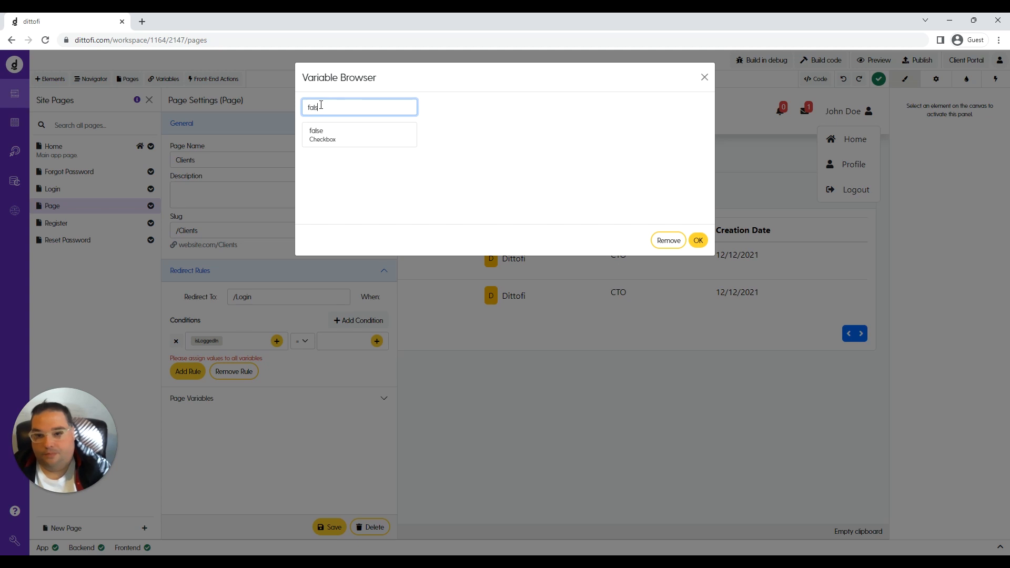
{"action": "left_click", "coordinate": [319, 132]}
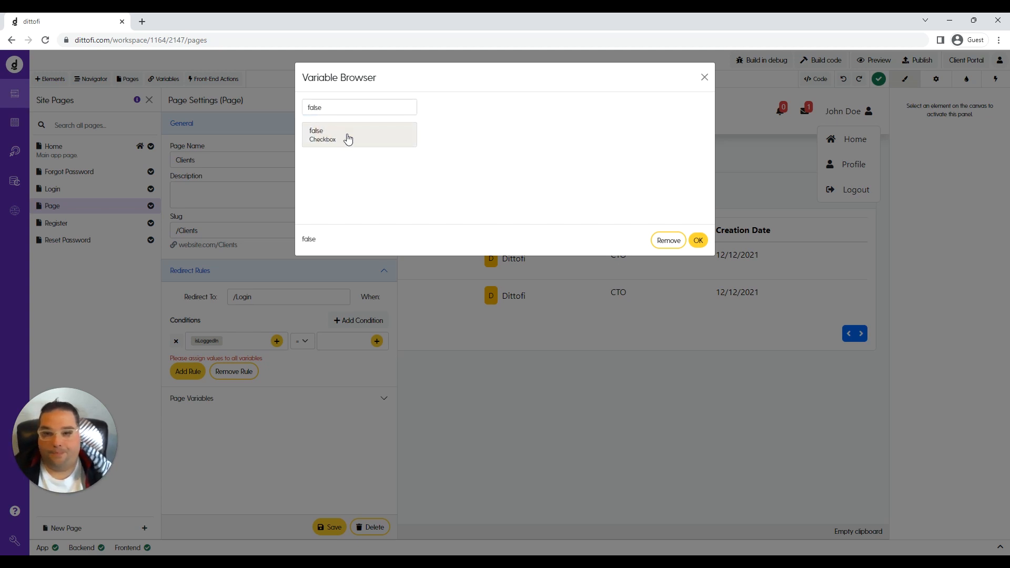
{"action": "left_click", "coordinate": [698, 241]}
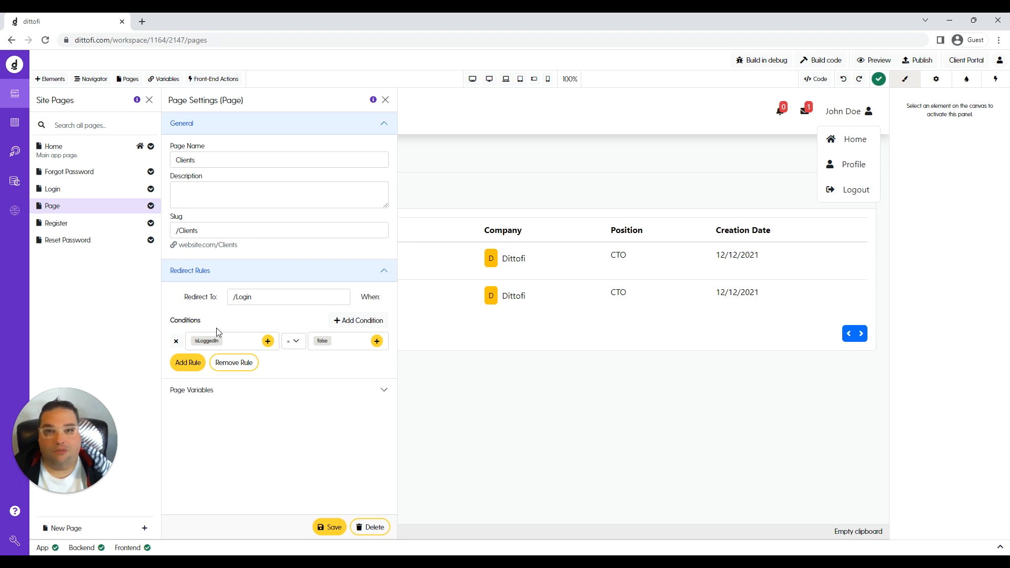
Check the /Login redirect destination and save the Clients page settings.
{"action": "left_click_drag", "start_coordinate": [260, 300], "coordinate": [235, 299]}
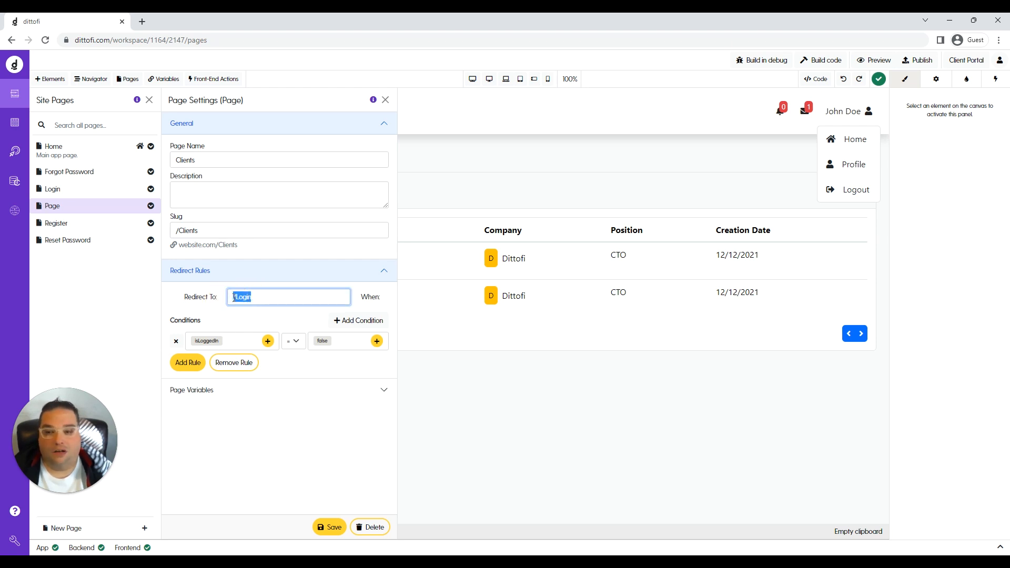
{"action": "left_click", "coordinate": [260, 299]}
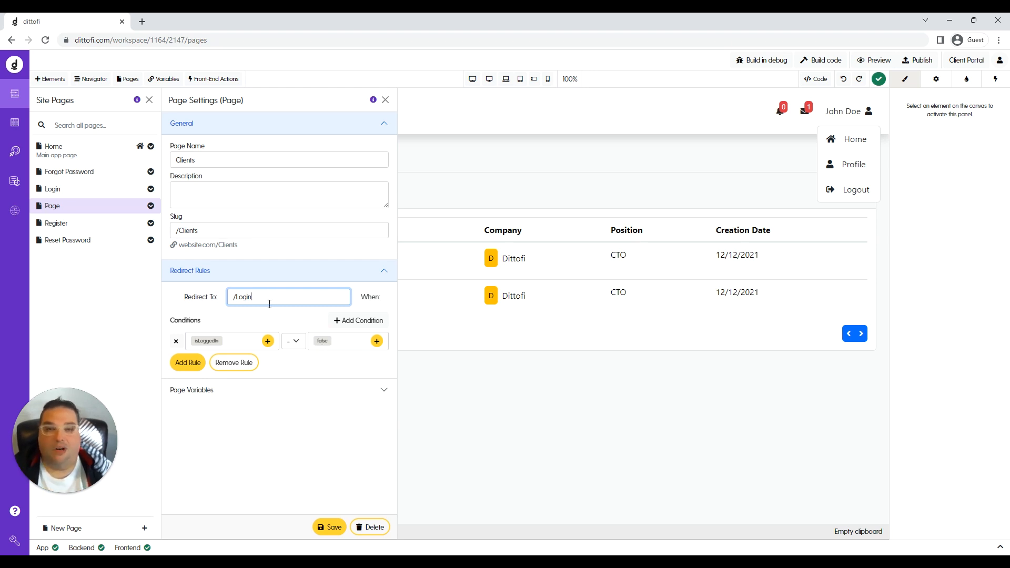
{"action": "left_click", "coordinate": [327, 528]}
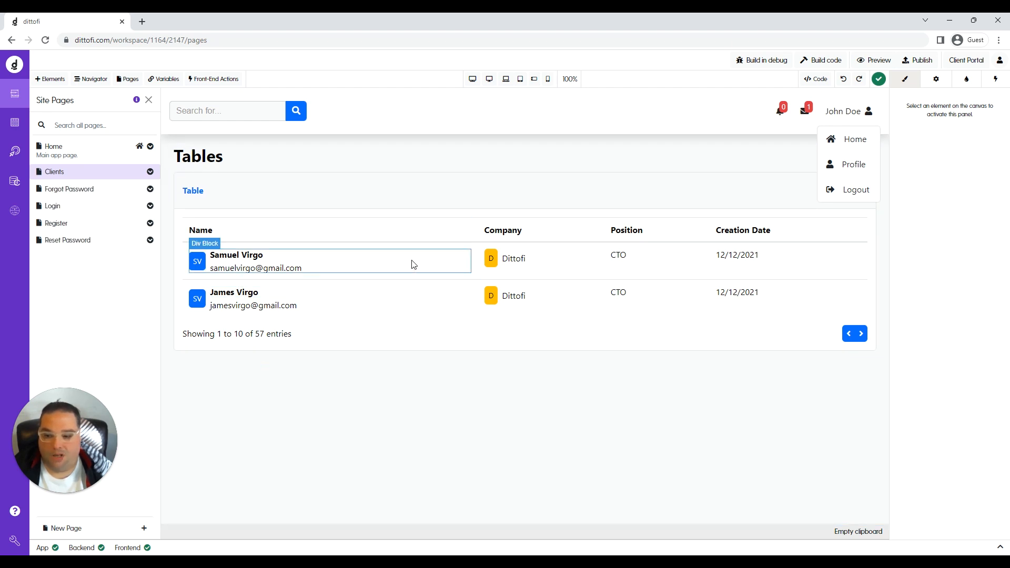
Create a new page named 'Page' from the Chat template.
{"action": "left_click", "coordinate": [146, 528]}
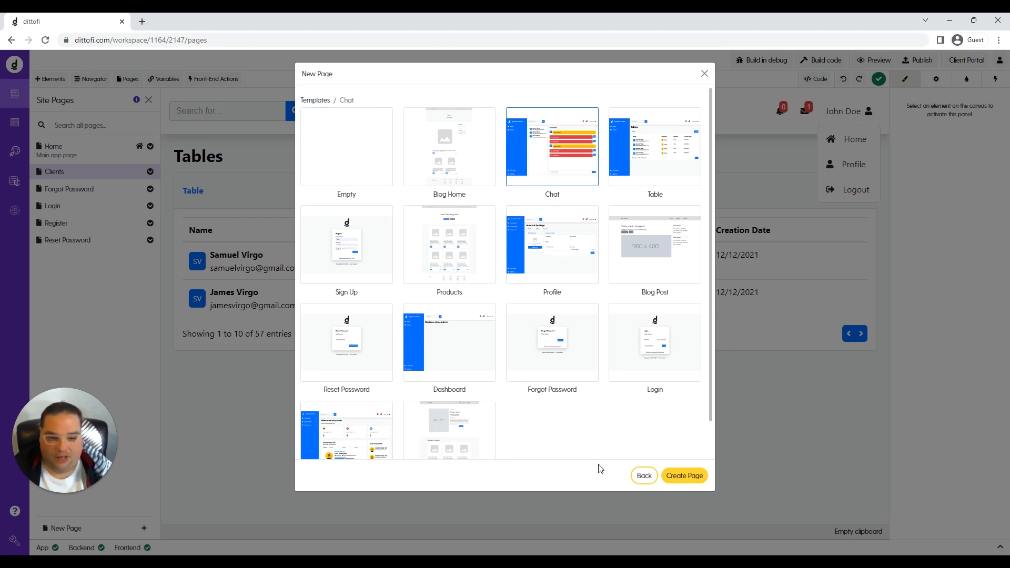
{"action": "left_click", "coordinate": [695, 476]}
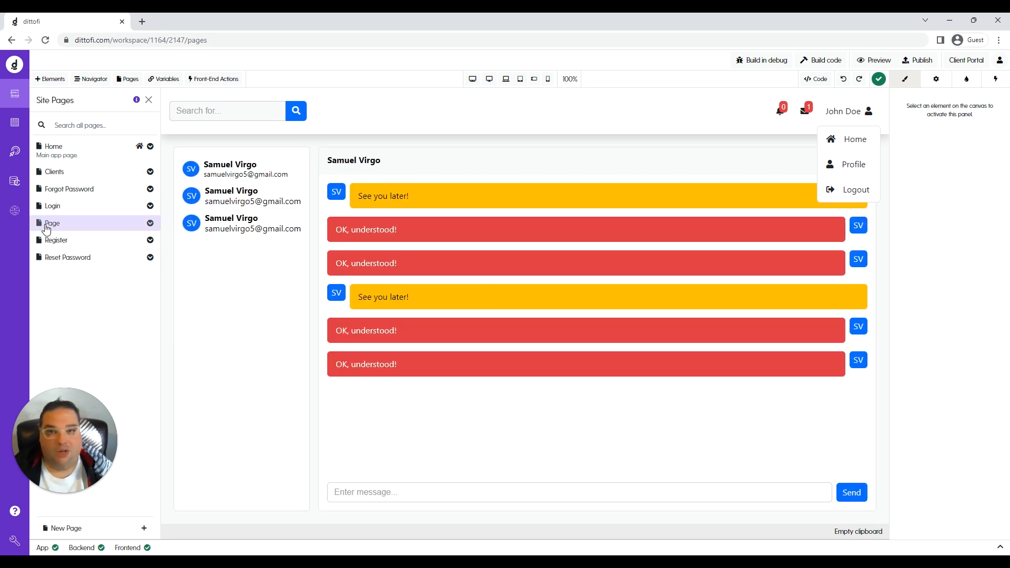
{"action": "left_click", "coordinate": [151, 224]}
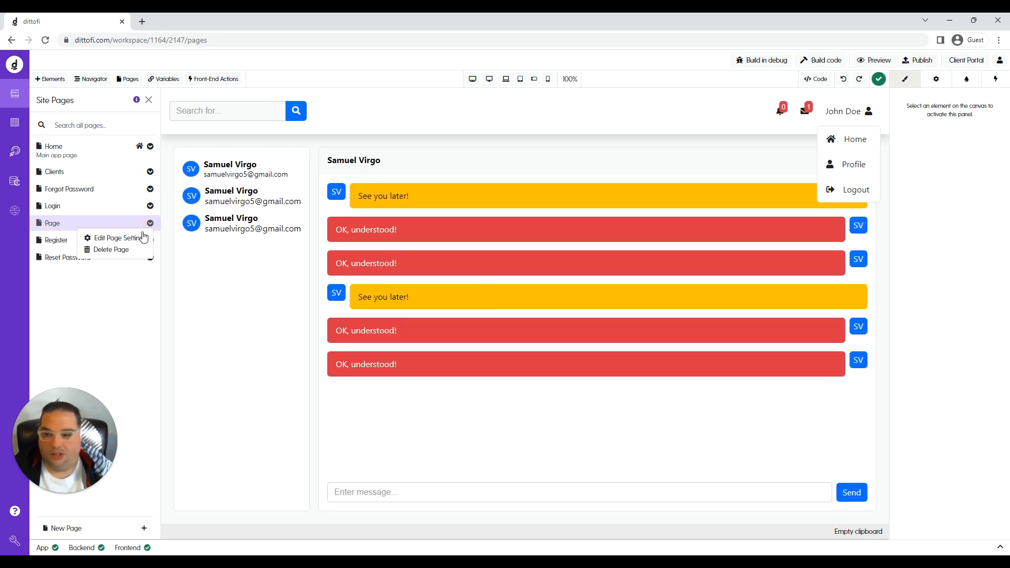
Rename the chat page to 'Messages' and set its slug to /Messages.
{"action": "left_click", "coordinate": [140, 238]}
{"action": "double_click", "coordinate": [211, 161]}
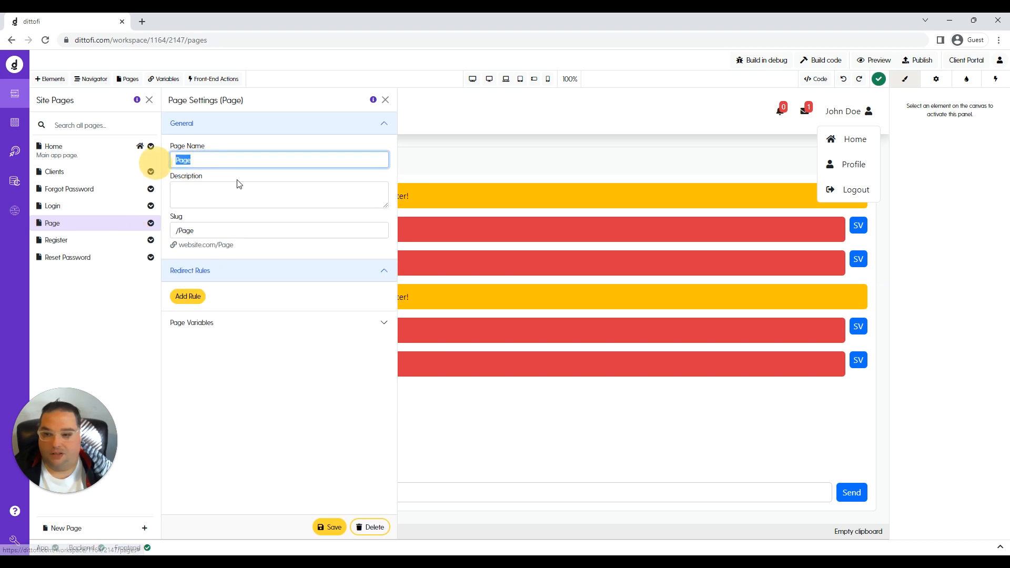
{"action": "type", "text": "Messages"}
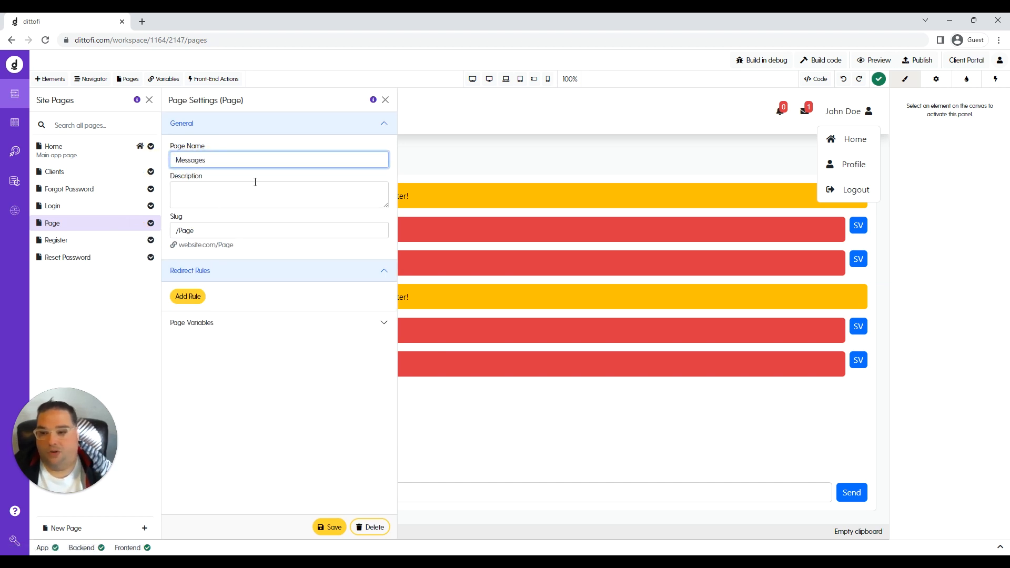
{"action": "double_click", "coordinate": [182, 232]}
{"action": "type", "text": "Message"}
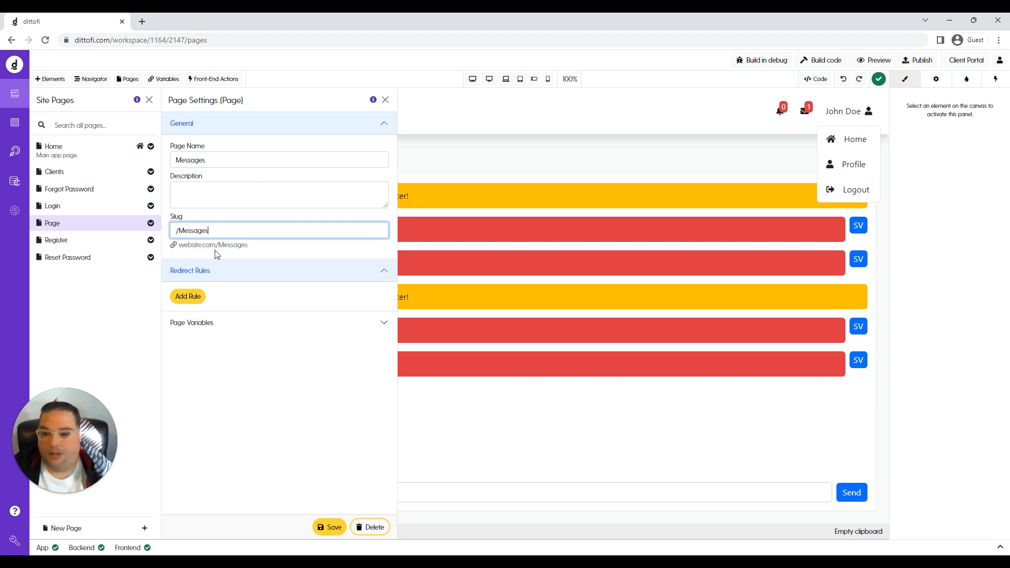
Add a redirect rule pointing to /Login.
{"action": "left_click", "coordinate": [195, 298]}
{"action": "left_click", "coordinate": [251, 299]}
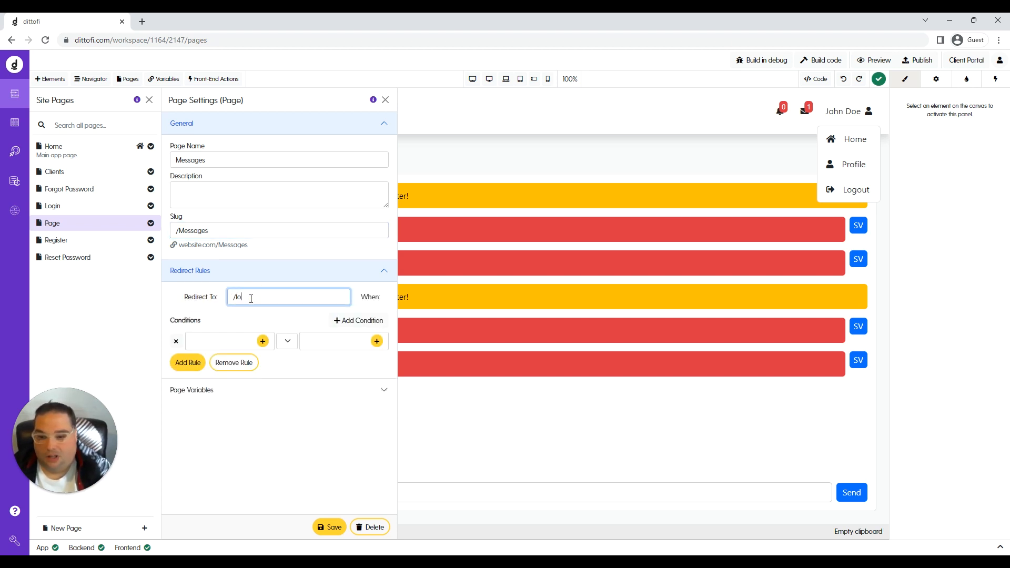
{"action": "type", "text": "/Login"}
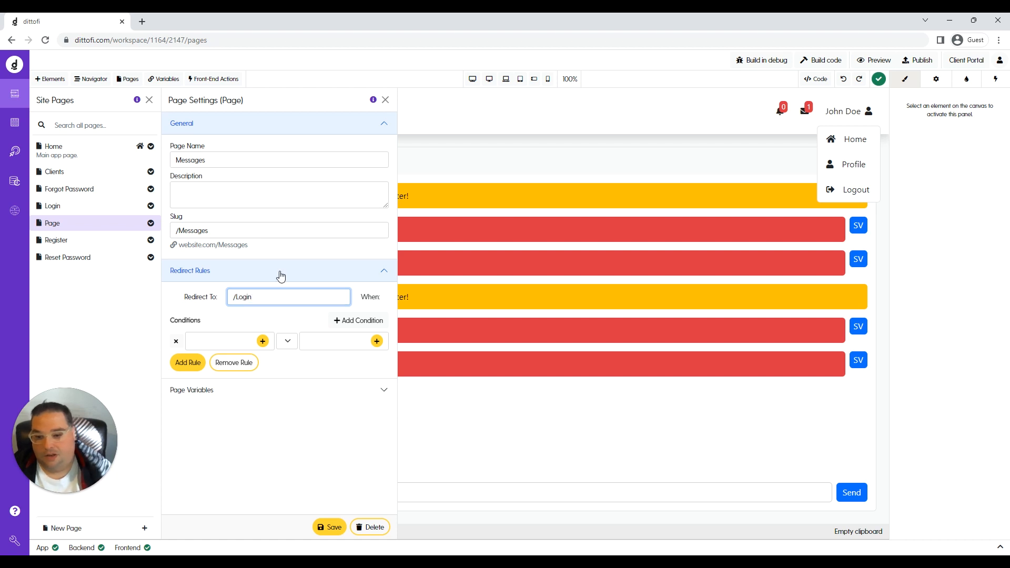
Set the Messages redirect condition's variable to isLoggedIn.
{"action": "left_click", "coordinate": [263, 341]}
{"action": "left_click", "coordinate": [348, 107]}
{"action": "type", "text": "islo"}
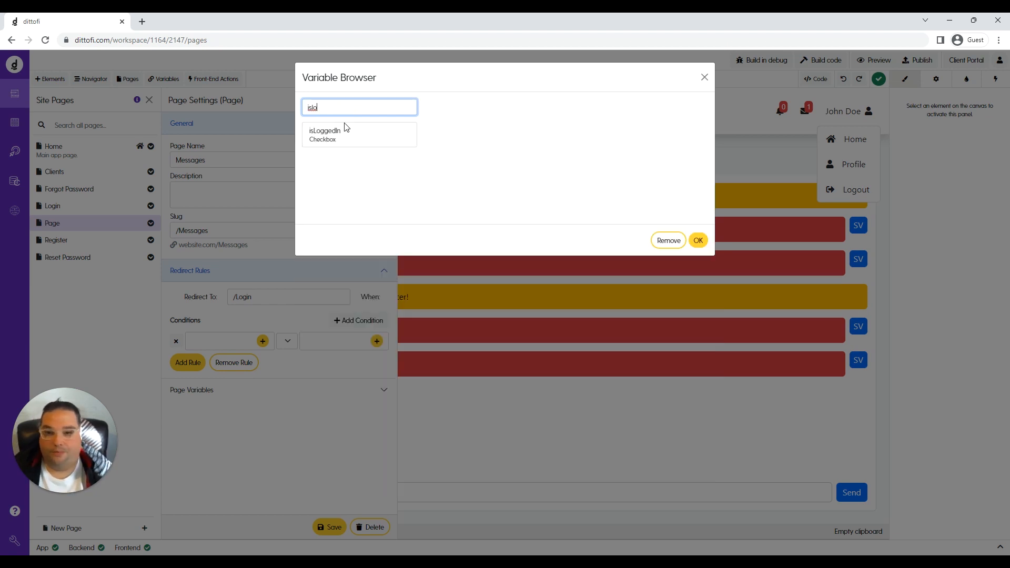
{"action": "left_click", "coordinate": [345, 131]}
{"action": "left_click", "coordinate": [698, 241]}
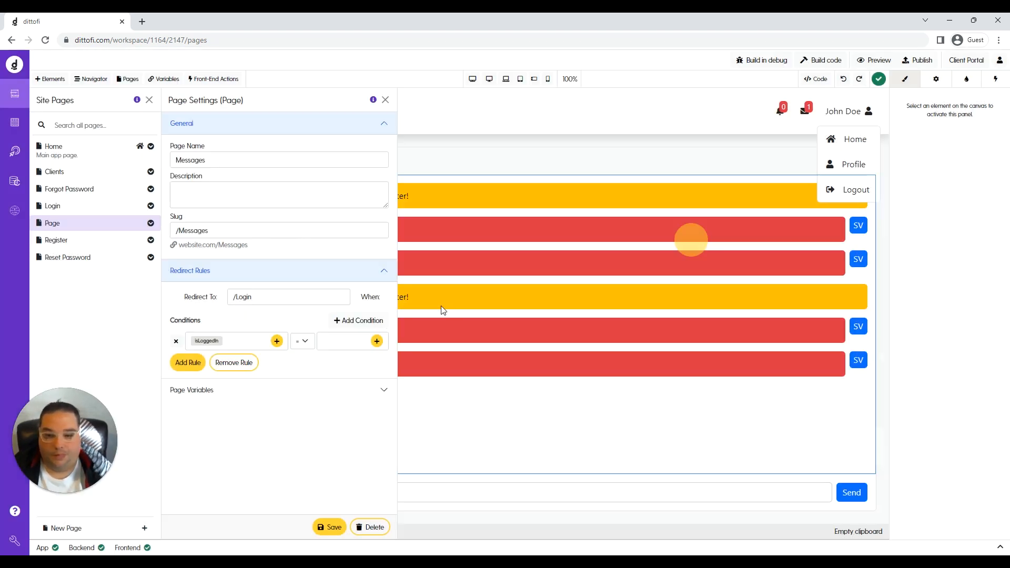
Set the condition's comparison value to false and save the Messages page settings.
{"action": "left_click", "coordinate": [343, 343]}
{"action": "left_click", "coordinate": [377, 341]}
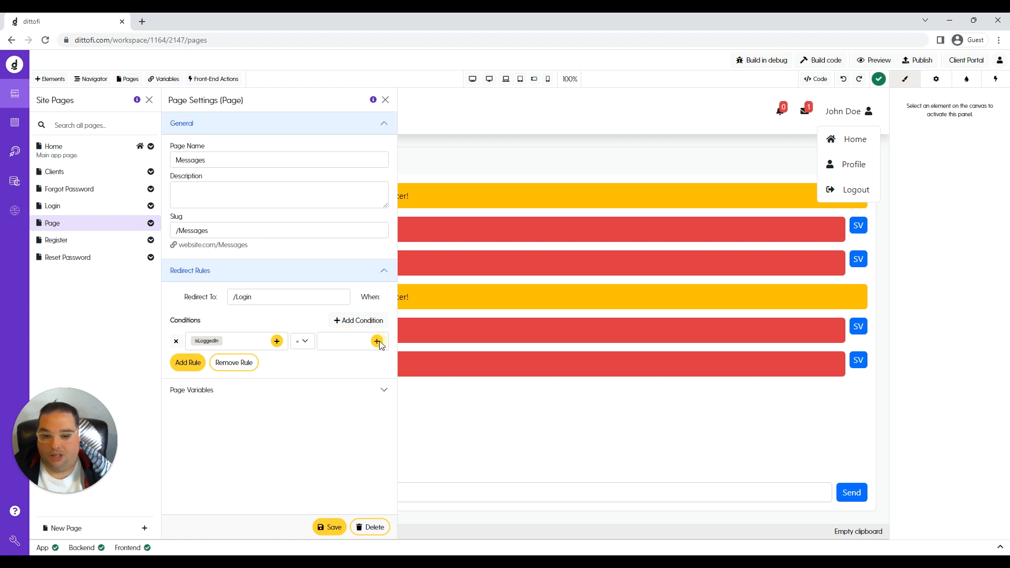
{"action": "left_click", "coordinate": [355, 106]}
{"action": "type", "text": "false"}
{"action": "left_click", "coordinate": [339, 135]}
{"action": "left_click", "coordinate": [697, 240]}
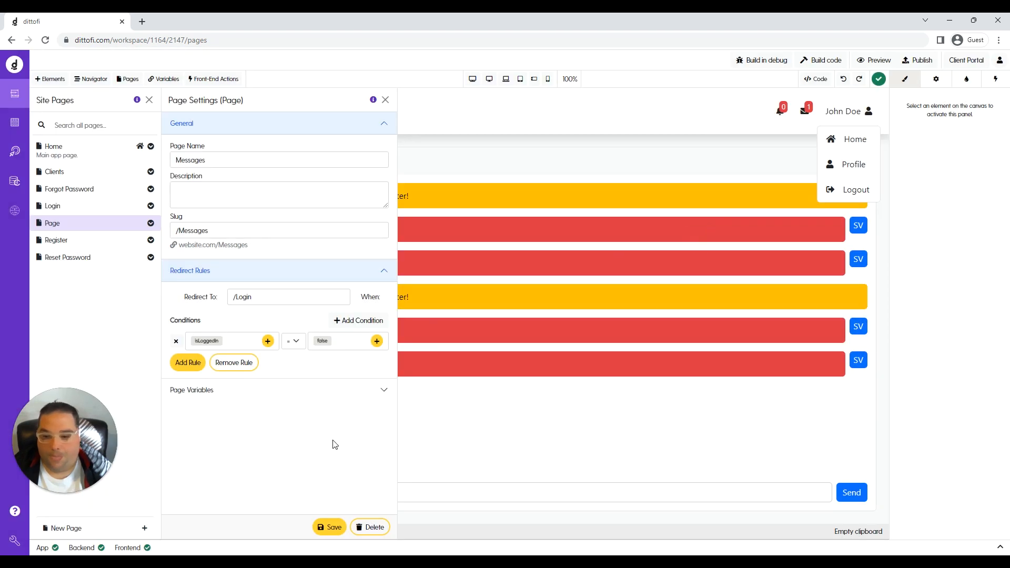
{"action": "left_click", "coordinate": [328, 527]}
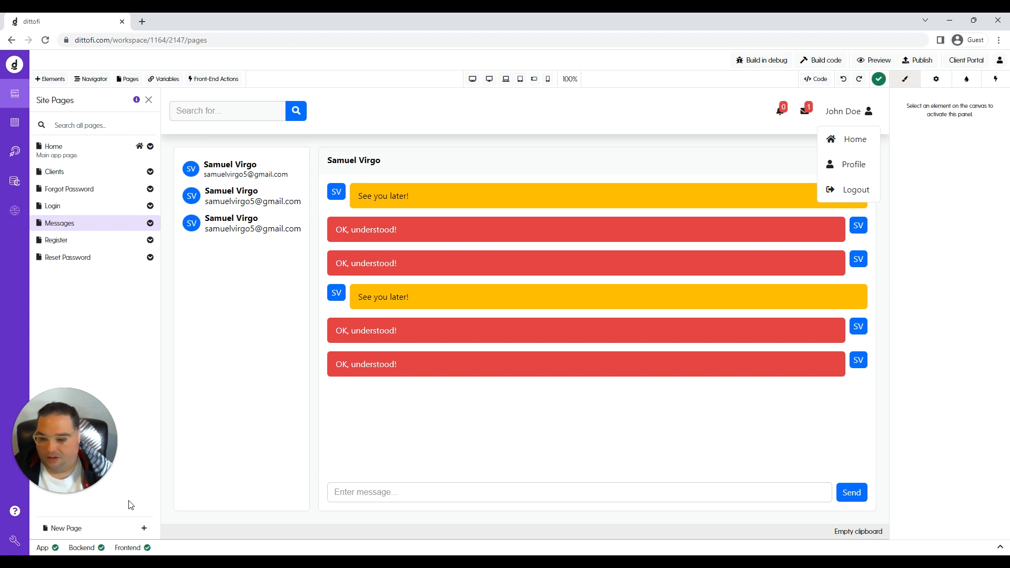
Create a third page named 'Page' from the Table template.
{"action": "left_click", "coordinate": [143, 528]}
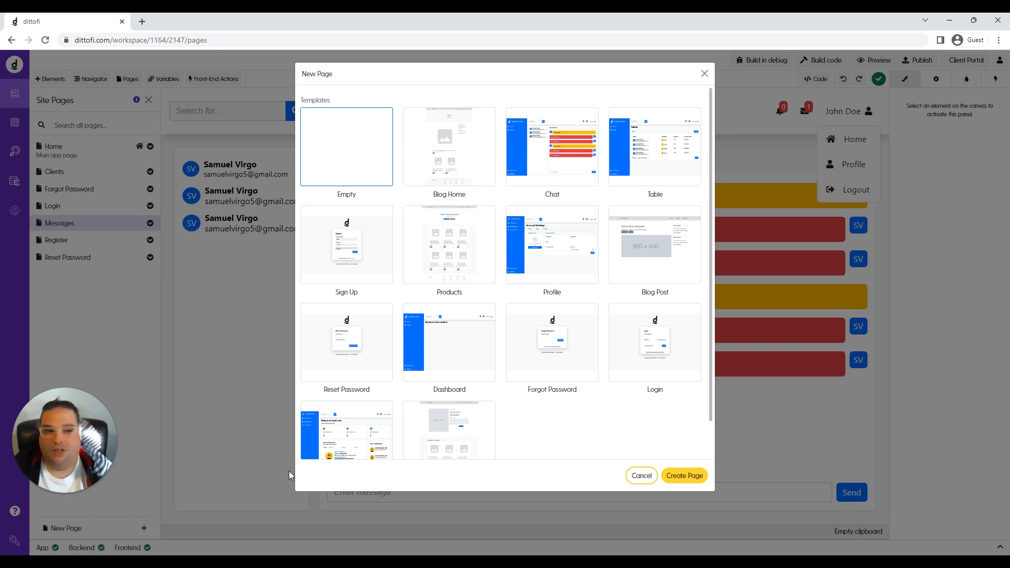
{"action": "left_click", "coordinate": [614, 177]}
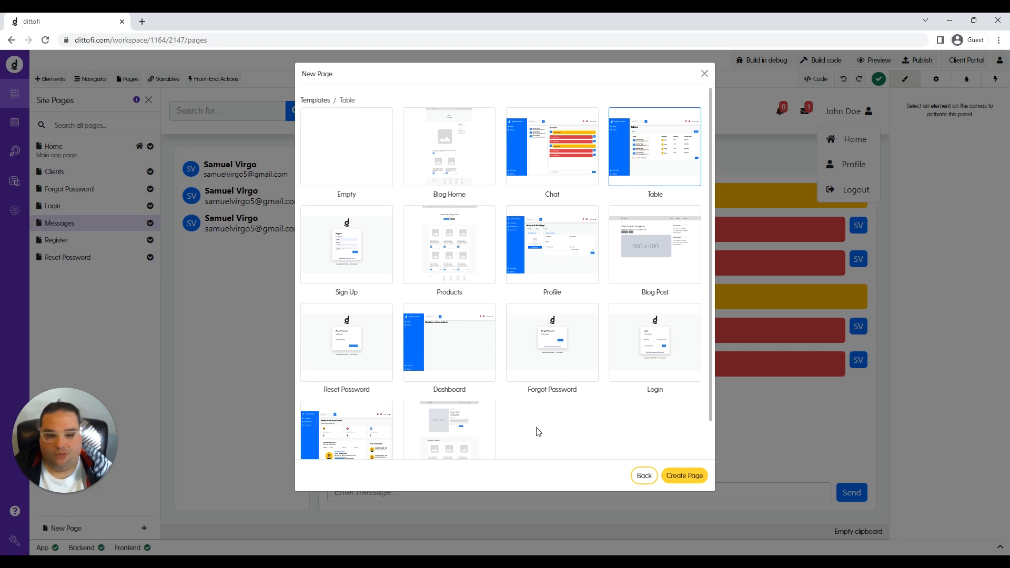
{"action": "left_click", "coordinate": [678, 480]}
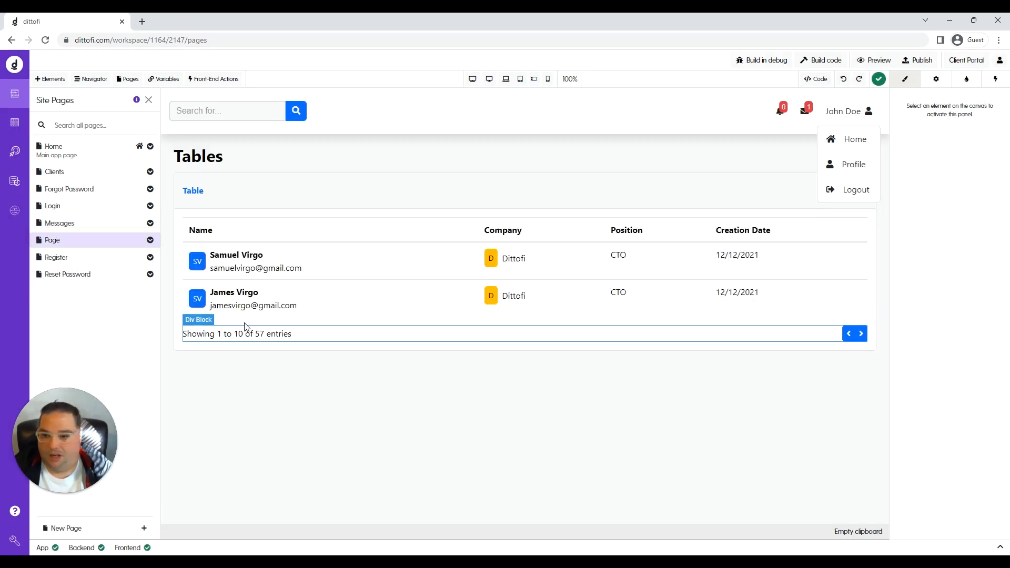
{"action": "left_click", "coordinate": [150, 240]}
In the new page's settings, name the page 'Files' with slug /Files.
{"action": "left_click", "coordinate": [121, 255]}
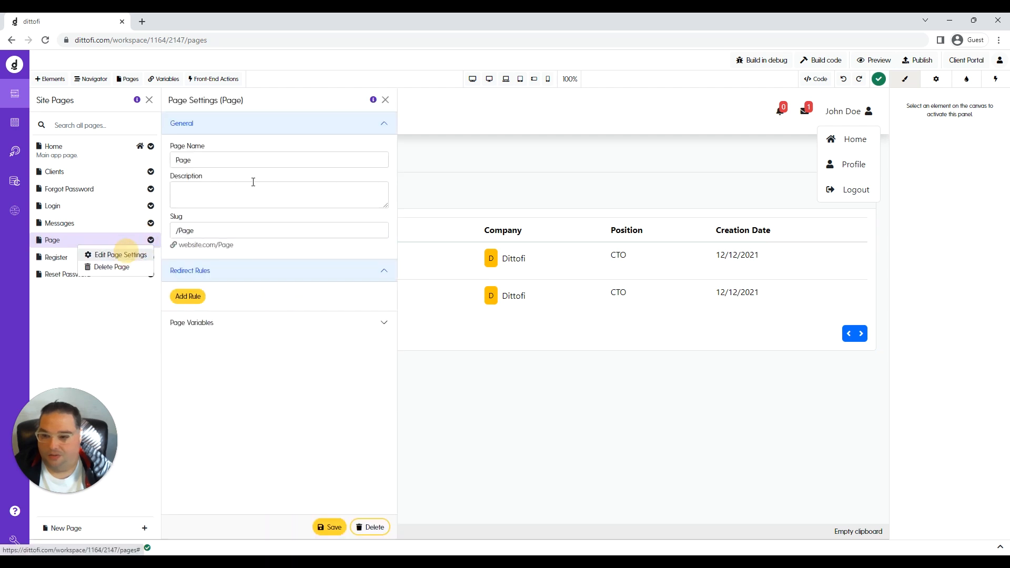
{"action": "double_click", "coordinate": [184, 158]}
{"action": "type", "text": "Files"}
{"action": "left_click", "coordinate": [184, 230]}
{"action": "left_click_drag", "start_coordinate": [175, 231], "coordinate": [225, 244]}
{"action": "type", "text": "/Files"}
Add a redirect rule to /login conditioned on the isLoggedIn variable.
{"action": "left_click", "coordinate": [188, 296]}
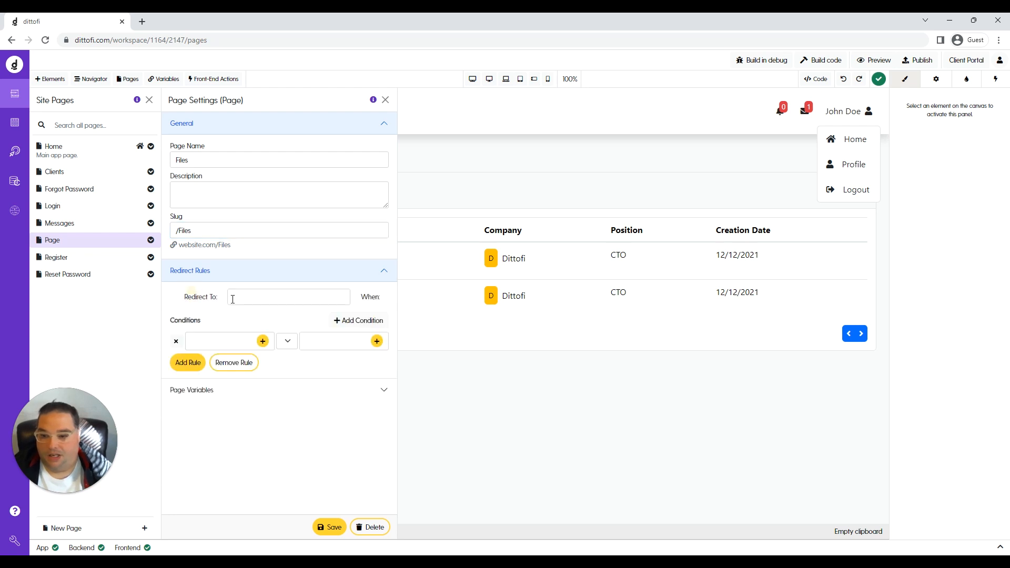
{"action": "left_click", "coordinate": [249, 298]}
{"action": "type", "text": "/login"}
{"action": "left_click", "coordinate": [263, 341]}
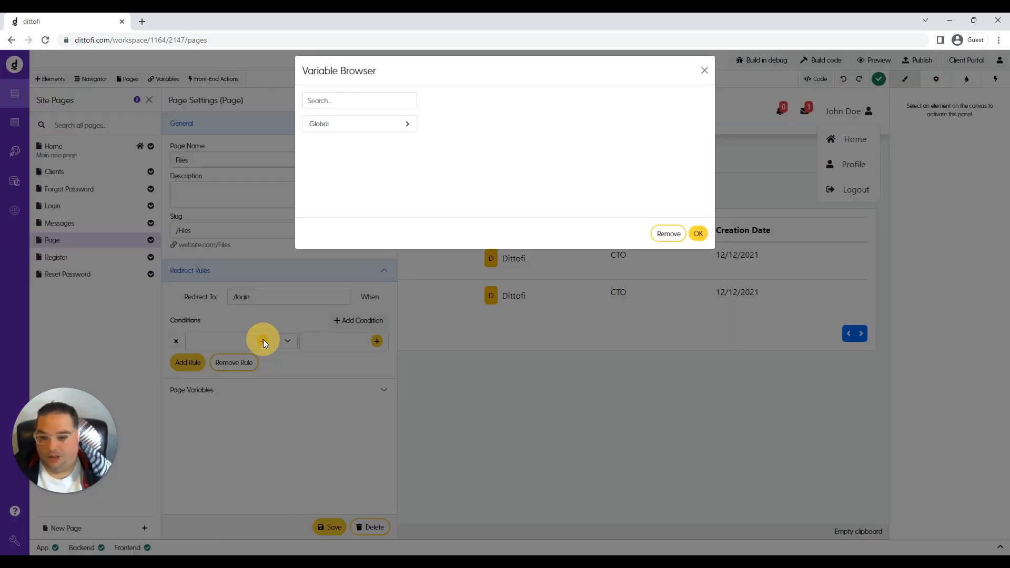
{"action": "type", "text": "islog"}
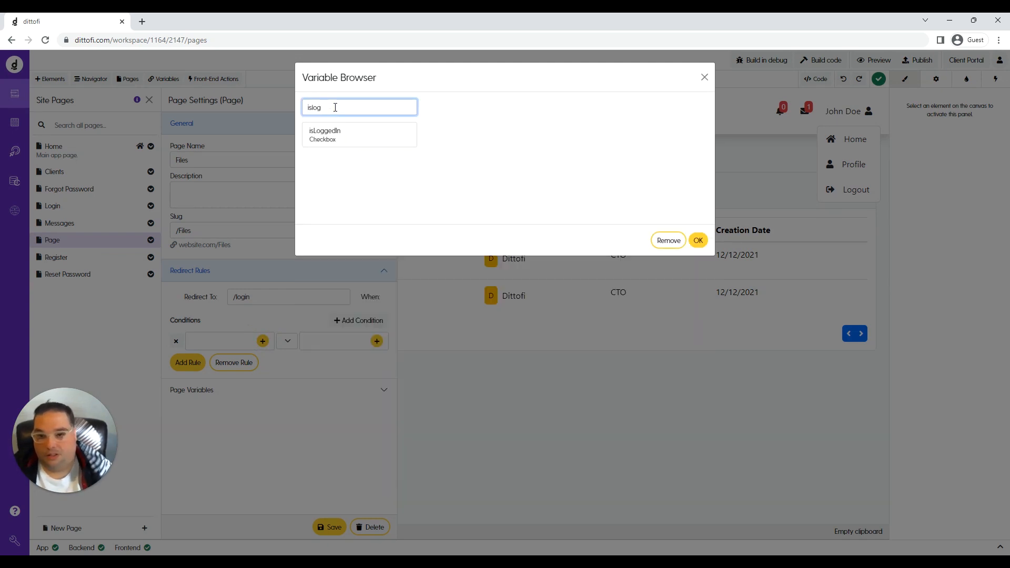
{"action": "left_click", "coordinate": [327, 136]}
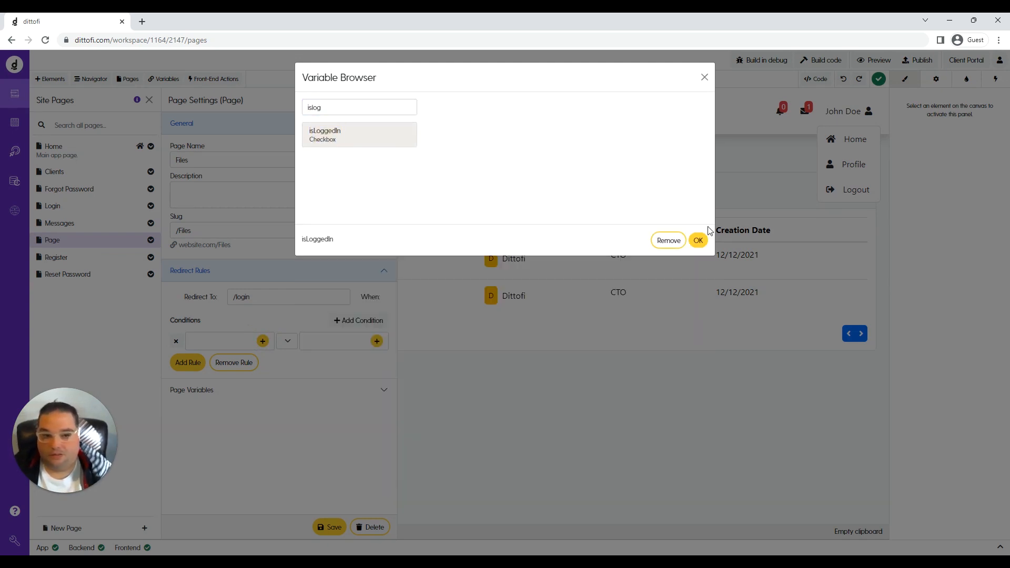
{"action": "left_click", "coordinate": [695, 241]}
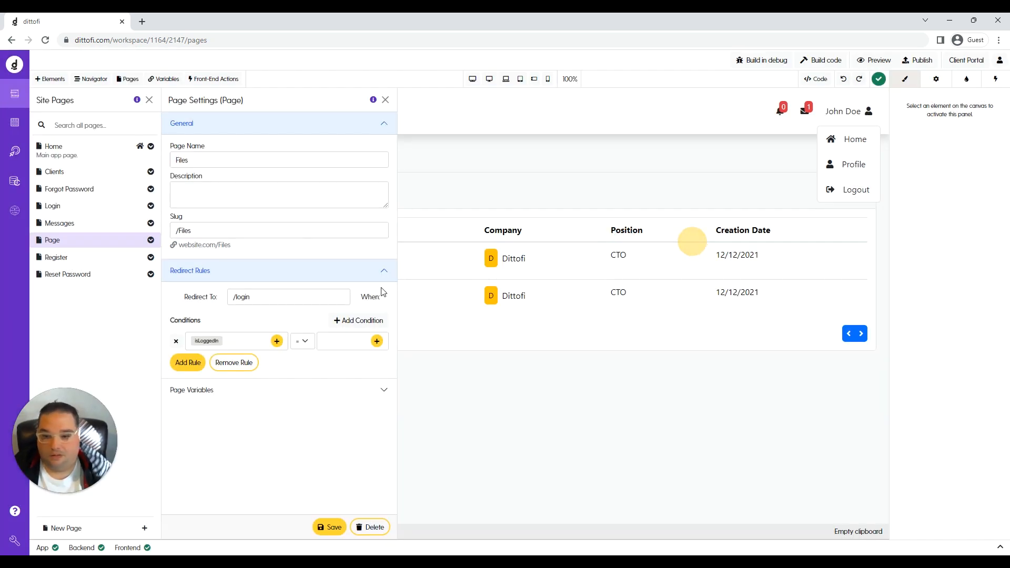
Set the redirect condition's value to false and save the page settings.
{"action": "left_click", "coordinate": [377, 341]}
{"action": "left_click", "coordinate": [334, 105]}
{"action": "type", "text": "false"}
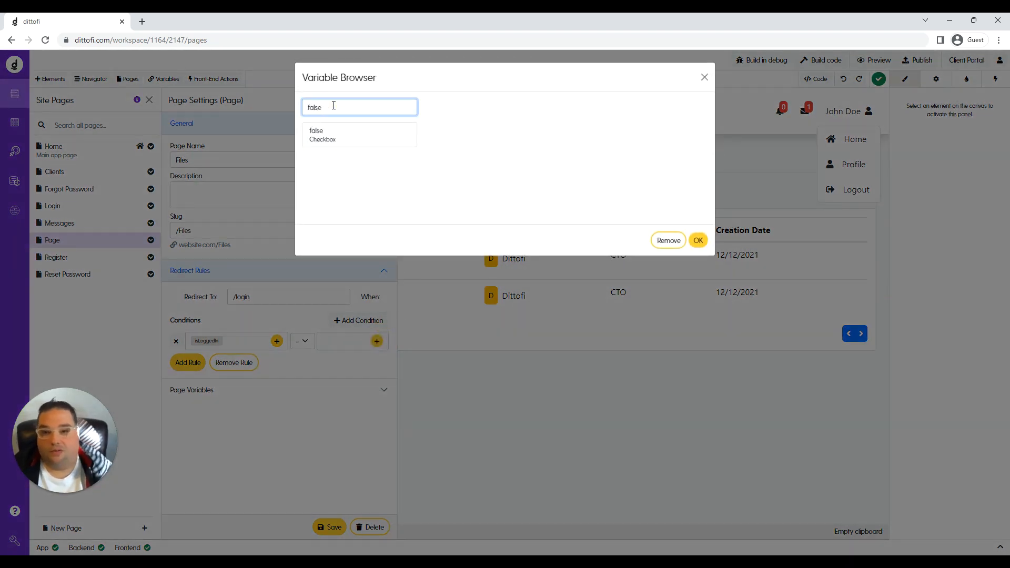
{"action": "left_click", "coordinate": [326, 136]}
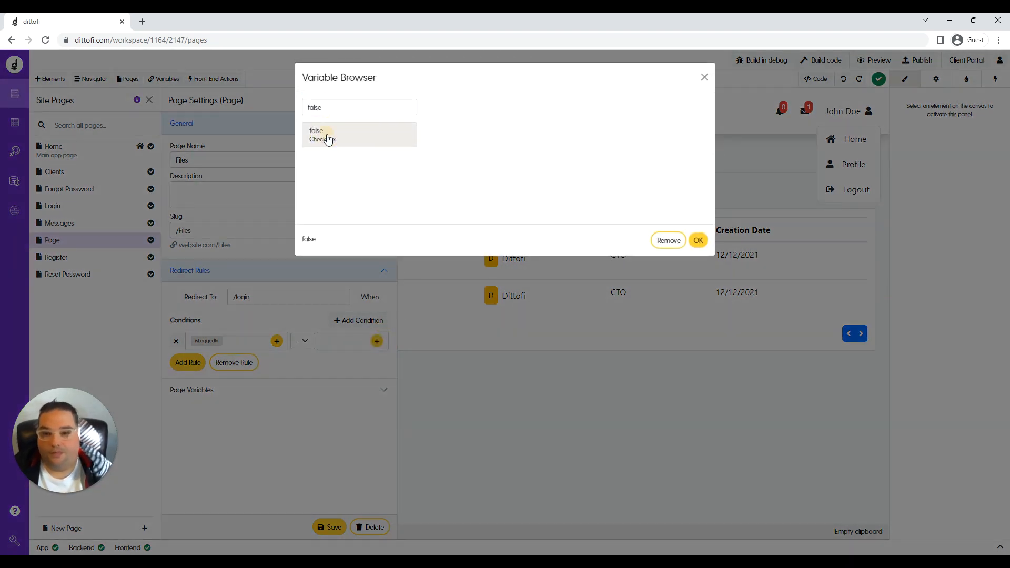
{"action": "left_click", "coordinate": [699, 241]}
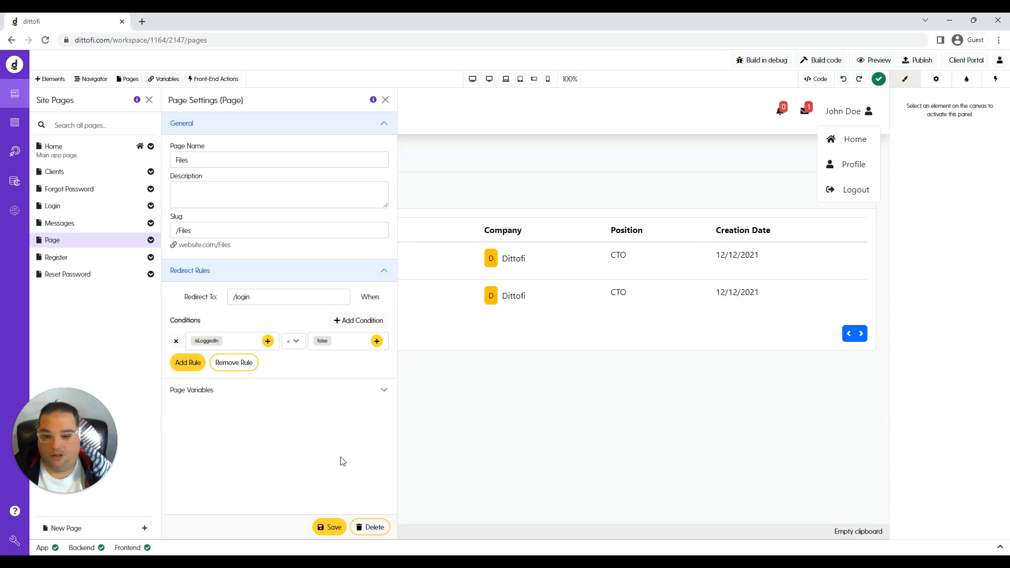
{"action": "left_click", "coordinate": [331, 527]}
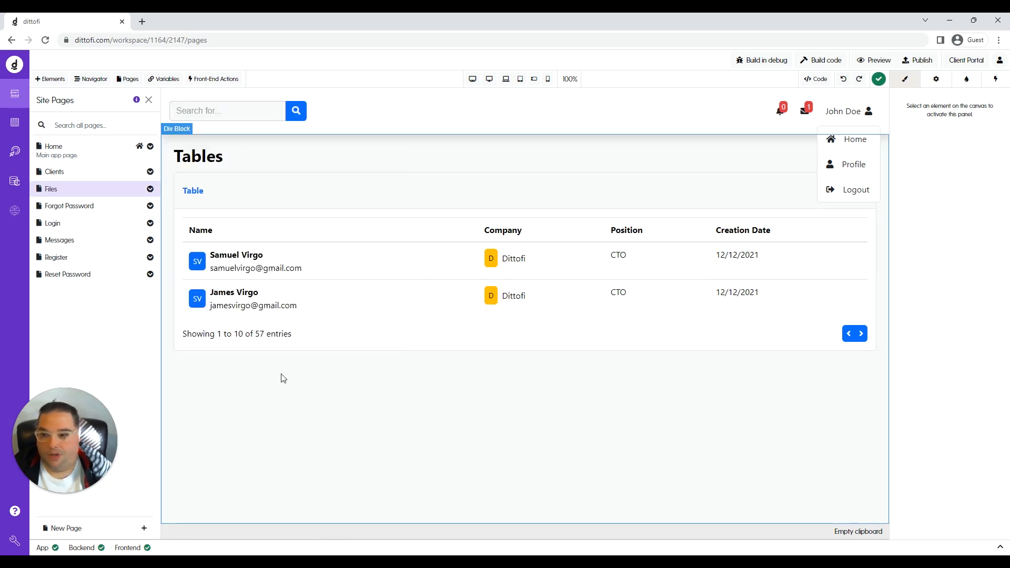